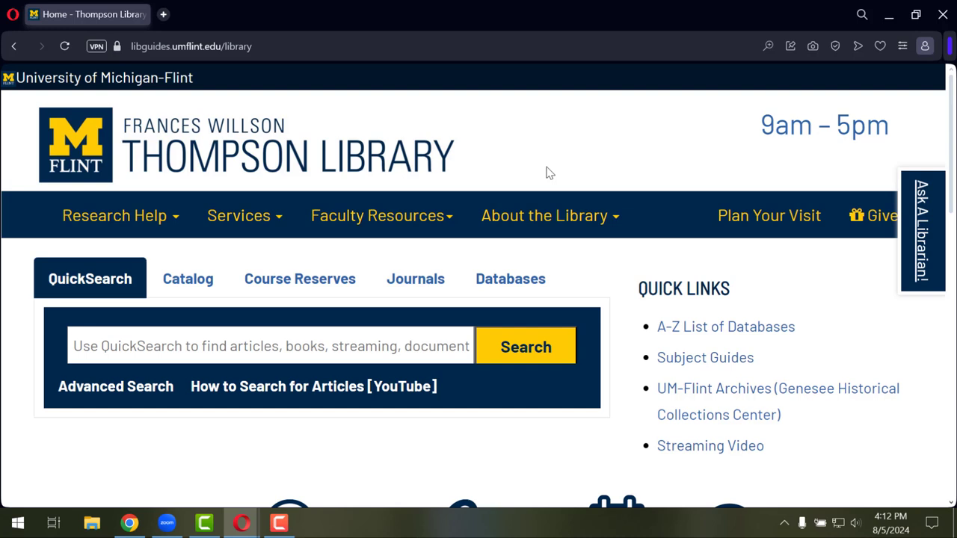
# Search QuickSearch for the e-cigarette suggestion and dismiss the sign-in notice over the results
pyautogui.click(324, 345)
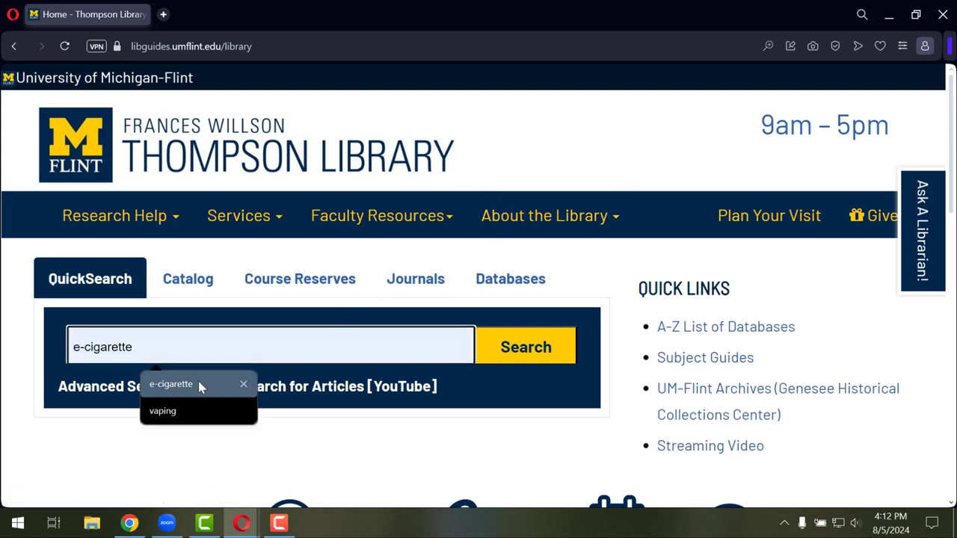
pyautogui.click(228, 384)
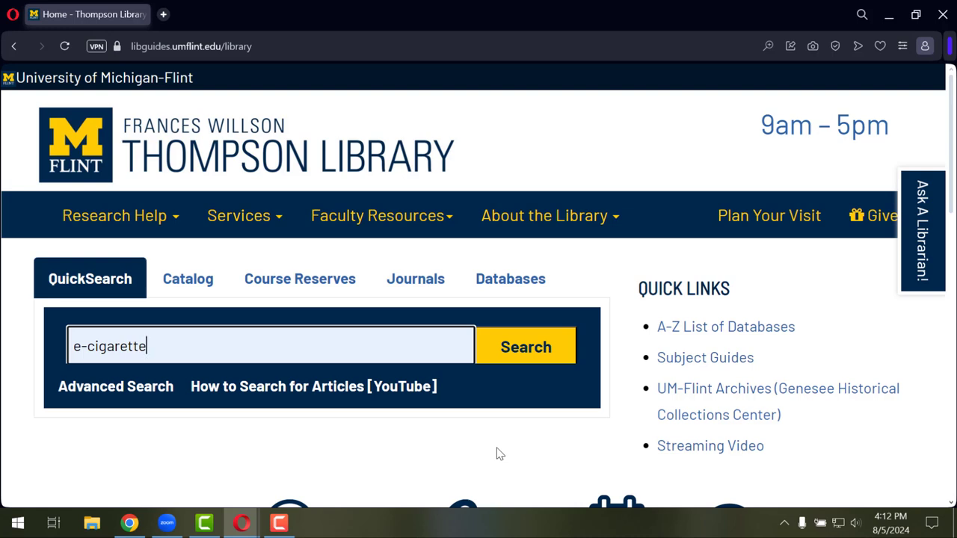
pyautogui.click(527, 349)
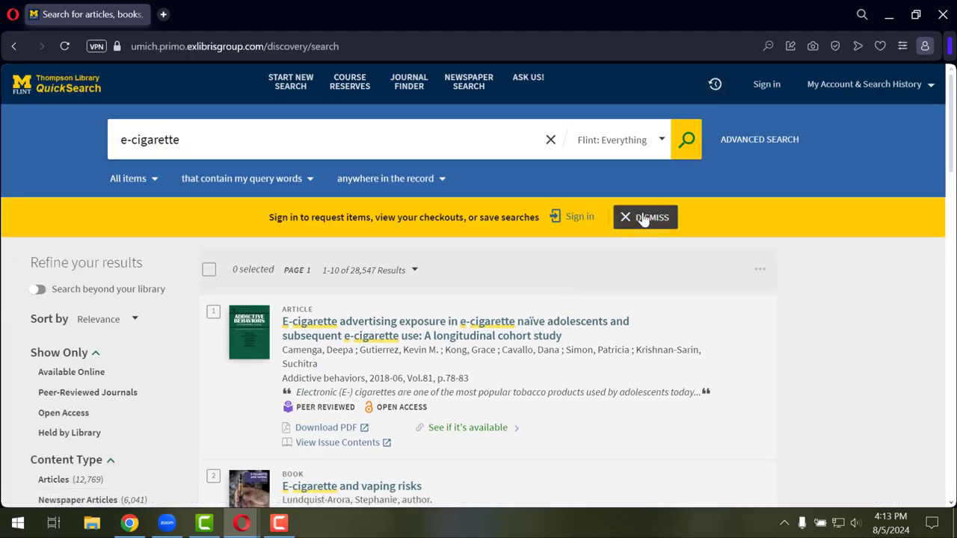
pyautogui.click(643, 217)
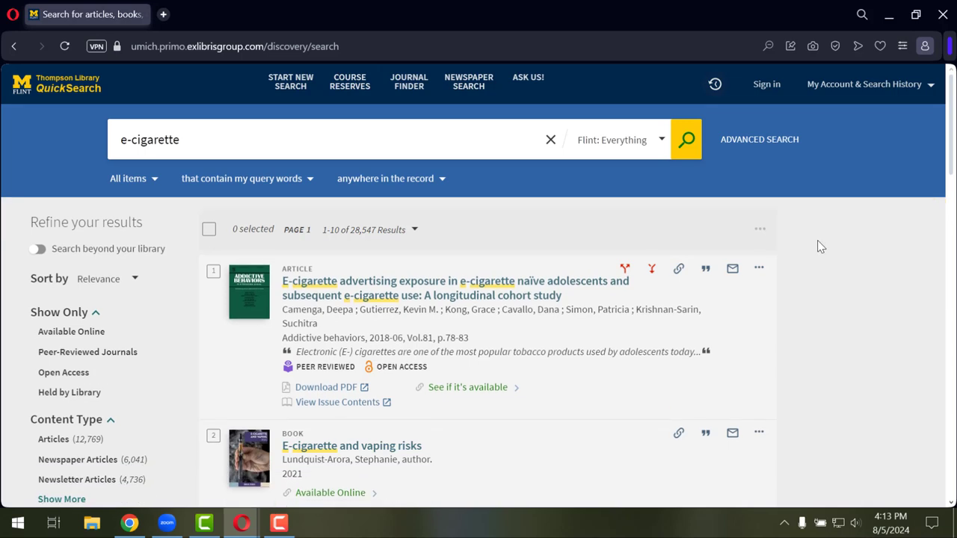
pyautogui.click(438, 142)
pyautogui.scroll(-2, 800, 259)
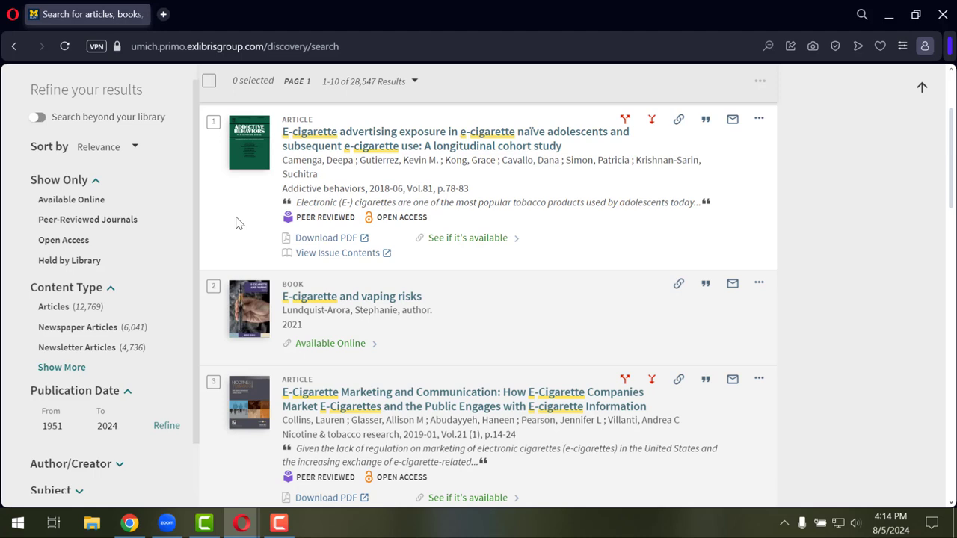
# Edit the query to e-cigarette AND "lung disease" without running the search yet
pyautogui.scroll(3, 238, 223)
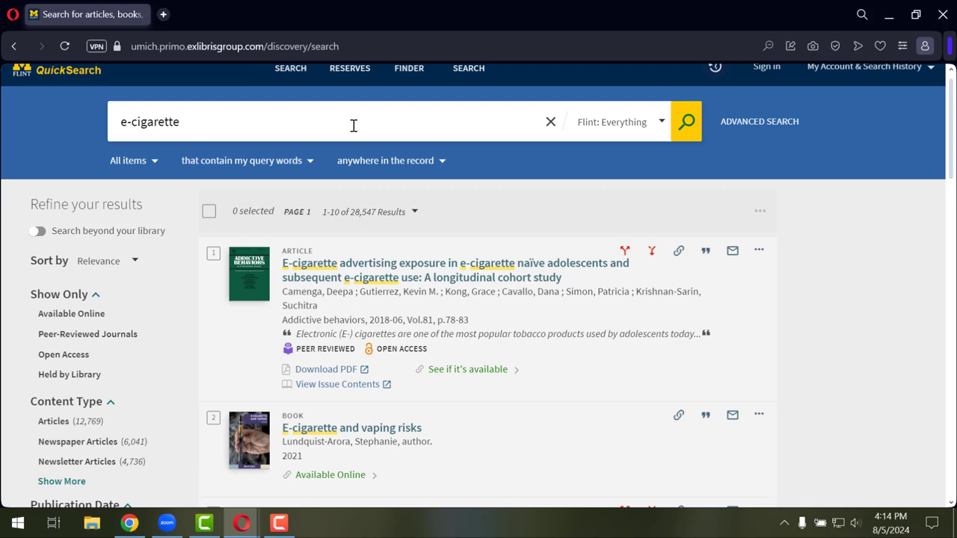
pyautogui.scroll(1, 353, 125)
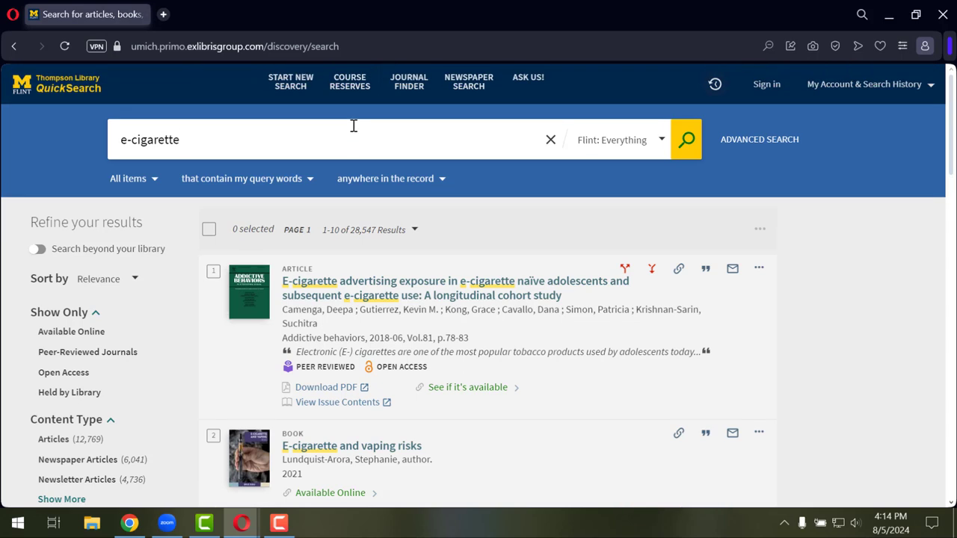
pyautogui.write('"lung di')
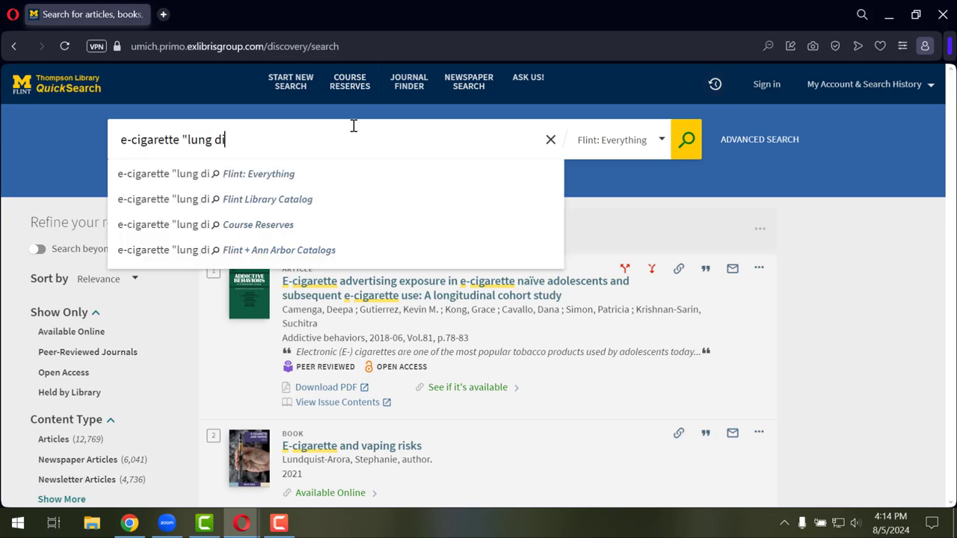
pyautogui.write('sease"')
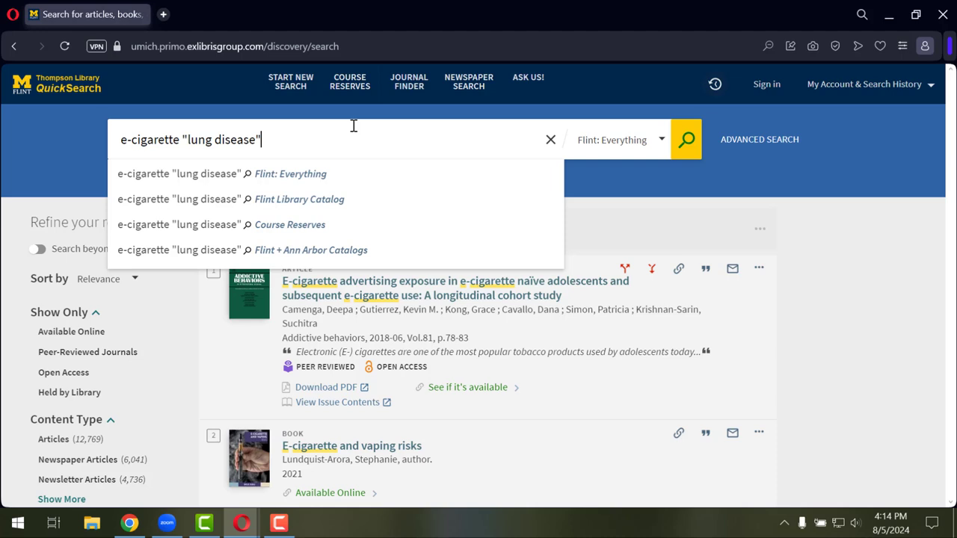
pyautogui.press('Return')
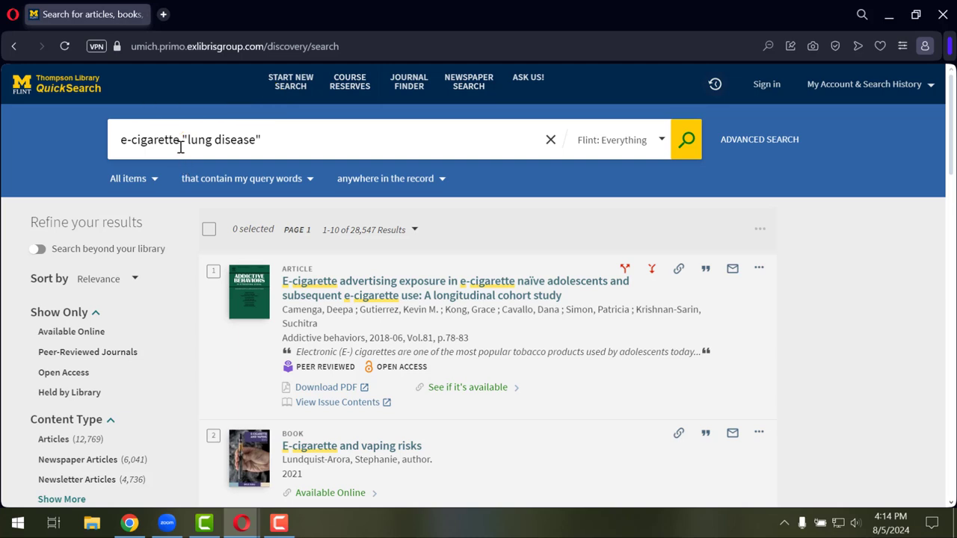
pyautogui.click(180, 141)
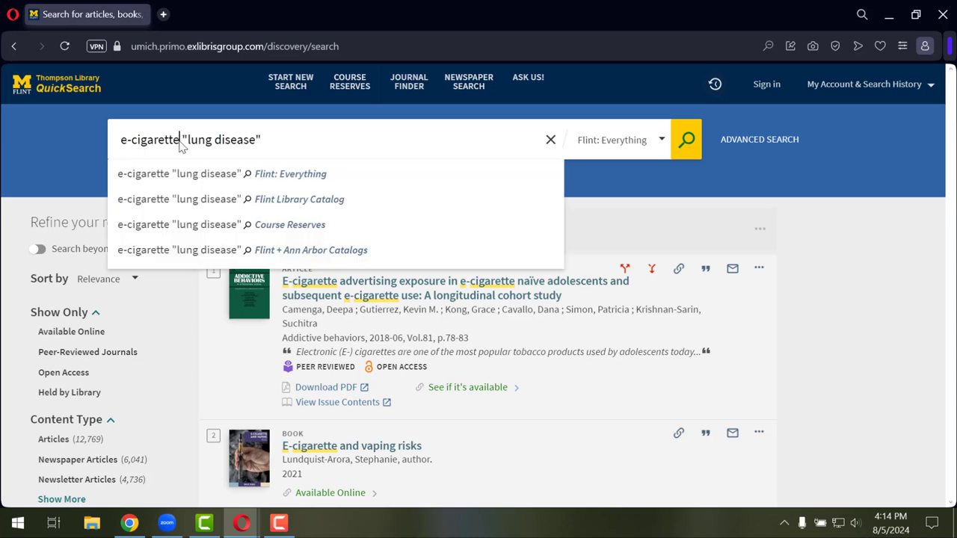
pyautogui.write('AND')
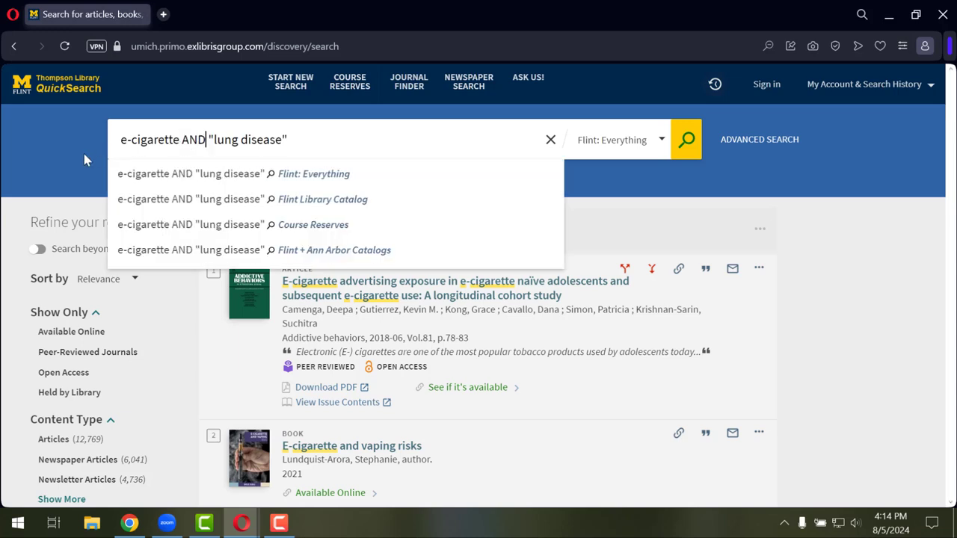
pyautogui.click(84, 158)
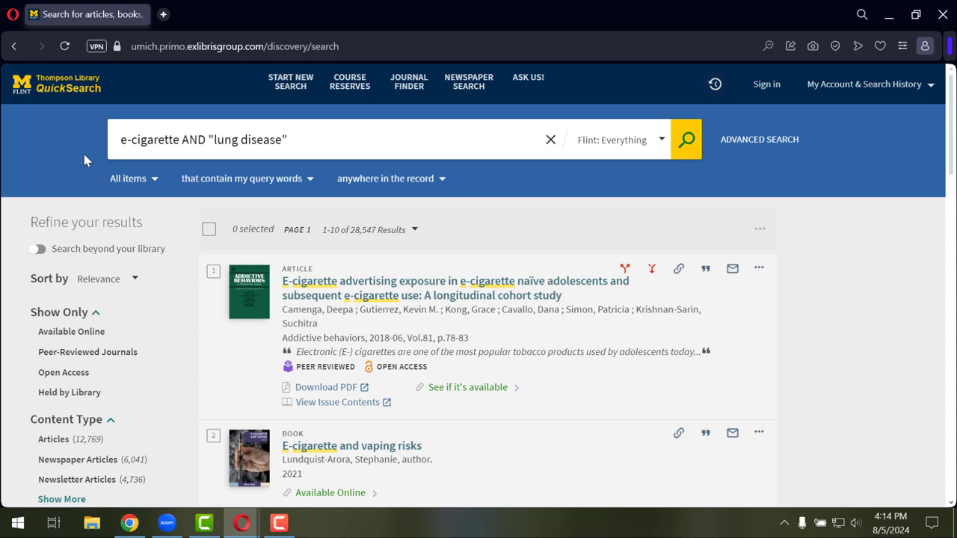
# Run the e-cigarette AND "lung disease" search and skim the 613 results
pyautogui.click(682, 152)
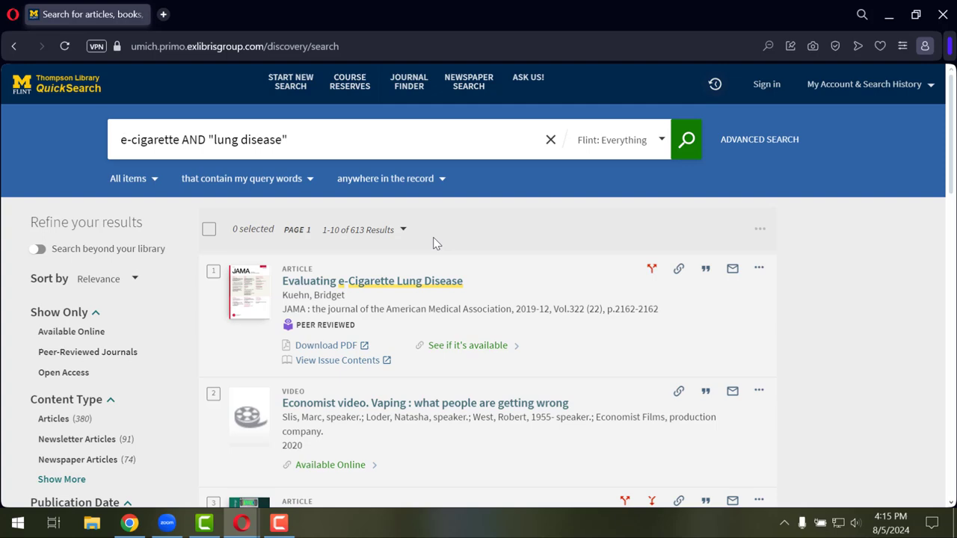
pyautogui.scroll(-3, 436, 244)
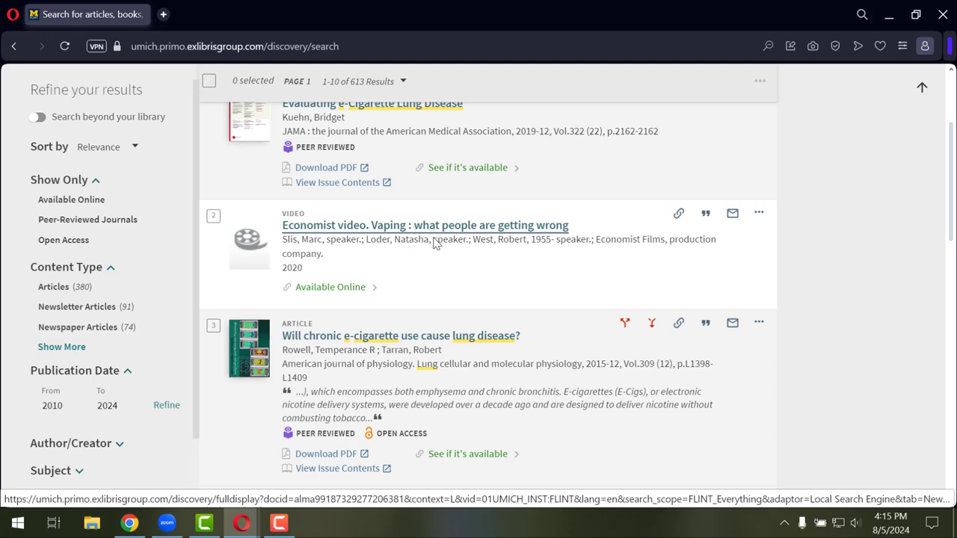
pyautogui.scroll(-2, 436, 244)
pyautogui.scroll(-5, 436, 244)
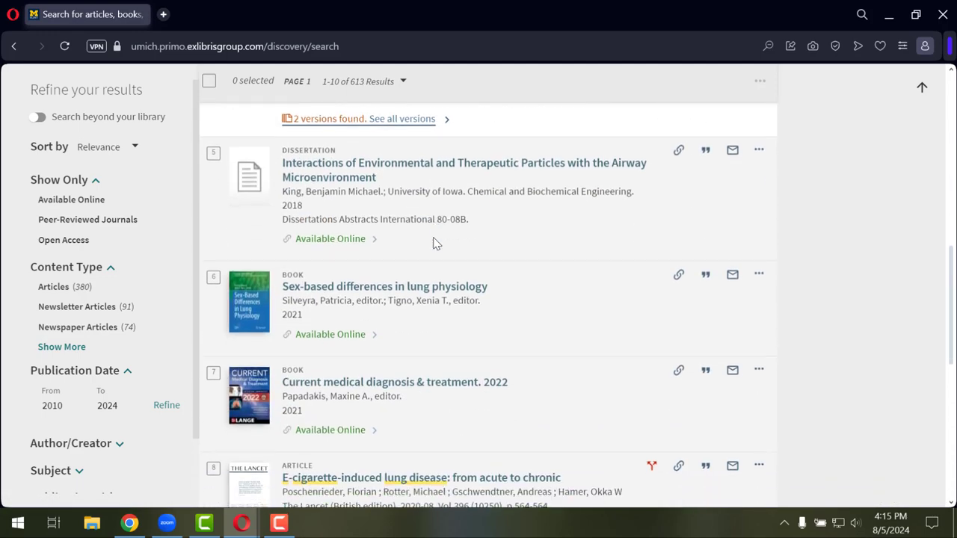
pyautogui.scroll(10, 437, 243)
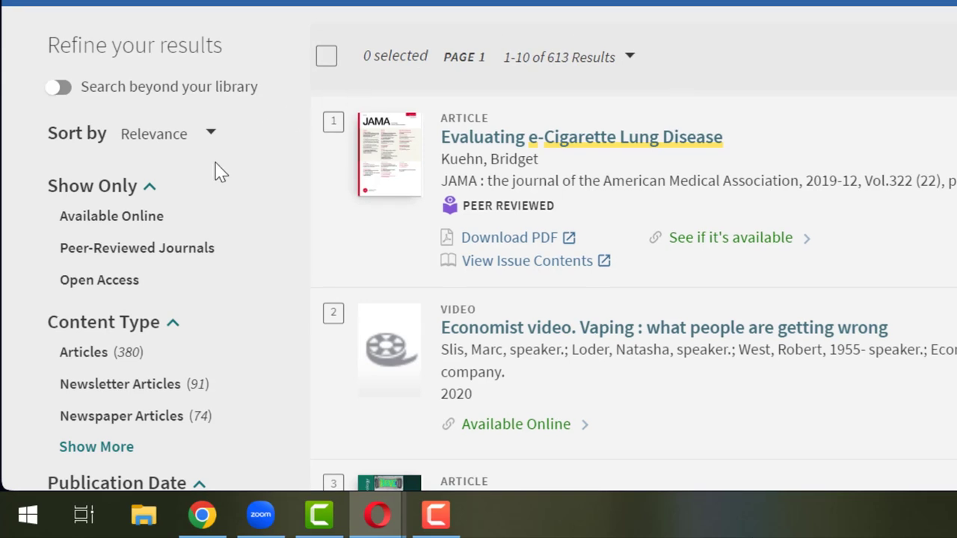
# Limit the results to Peer-Reviewed Journals under Show Only
pyautogui.scroll(-1, 211, 189)
pyautogui.scroll(-2, 209, 189)
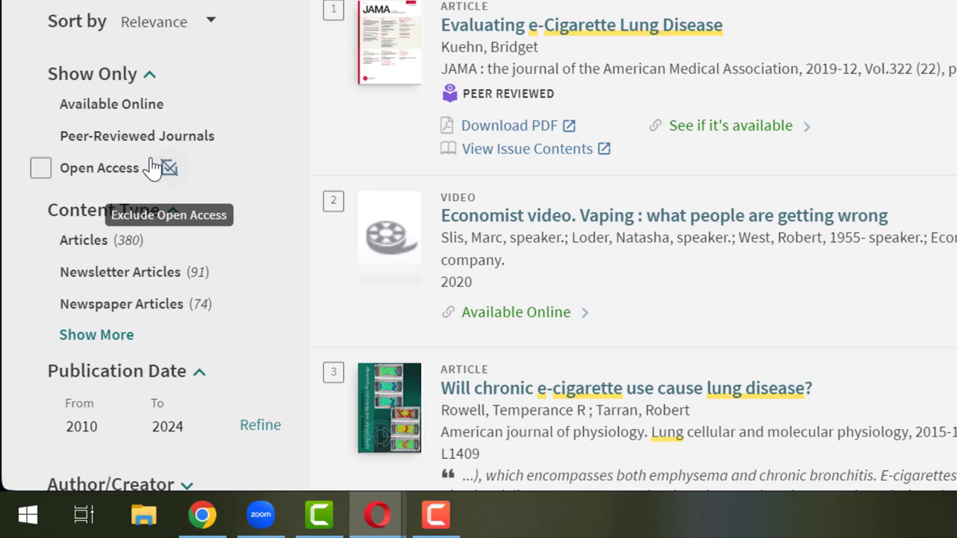
pyautogui.click(42, 138)
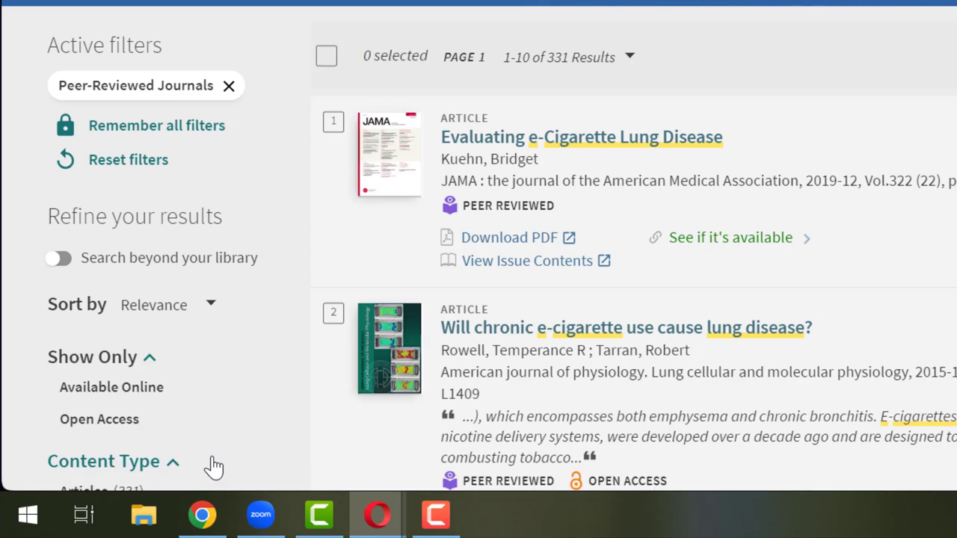
# Change the publication start year from 2011 to 2019 and refine to 2019–2024
pyautogui.scroll(-3, 214, 465)
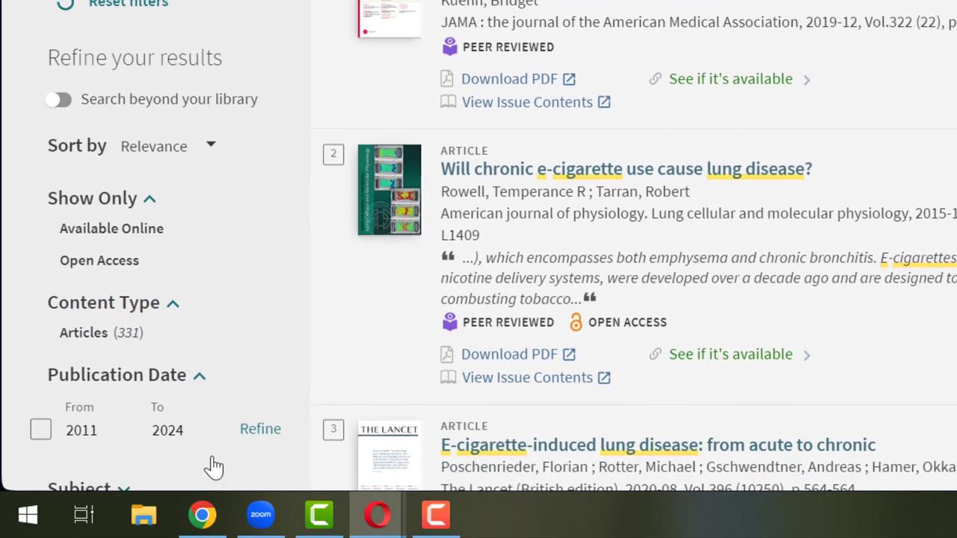
pyautogui.click(108, 403)
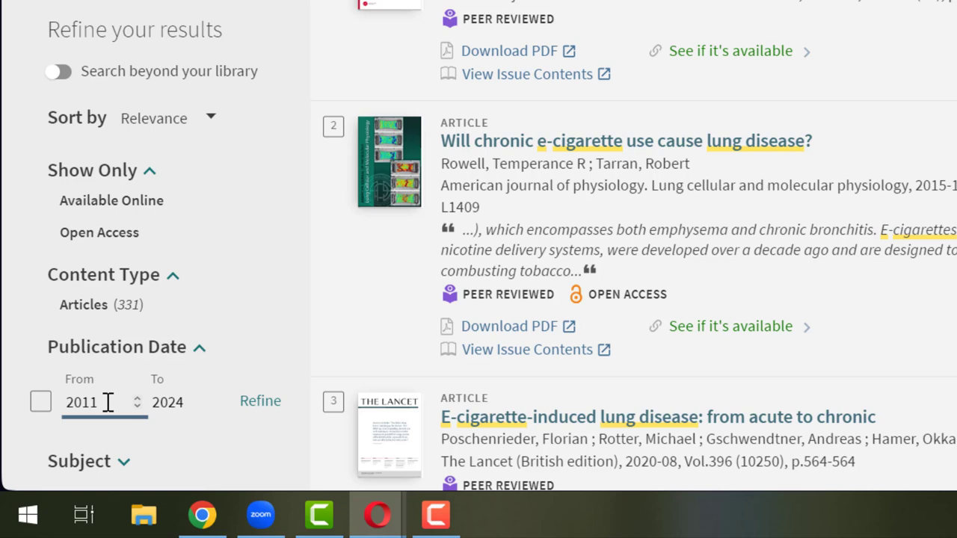
pyautogui.press('BackSpace')
pyautogui.scroll(-1, 108, 402)
pyautogui.write('9')
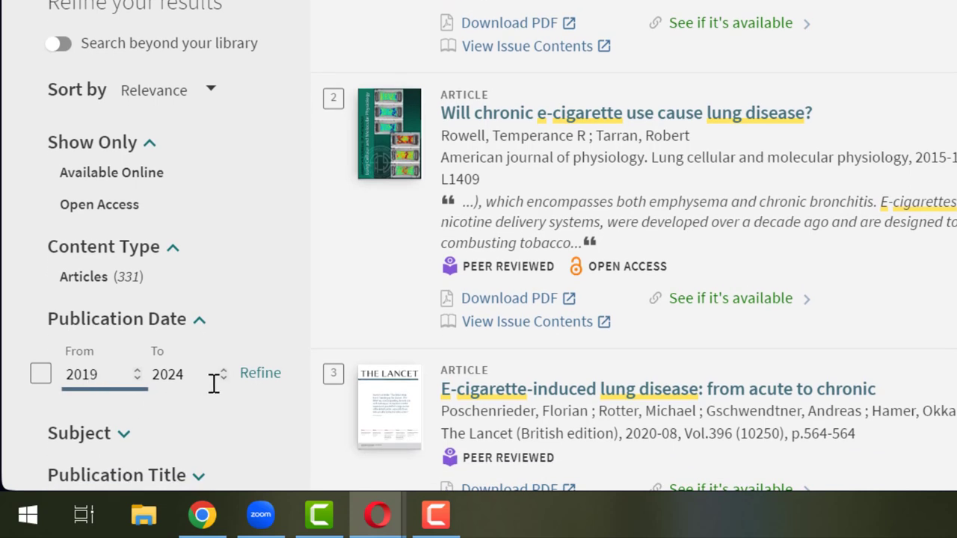
pyautogui.click(260, 389)
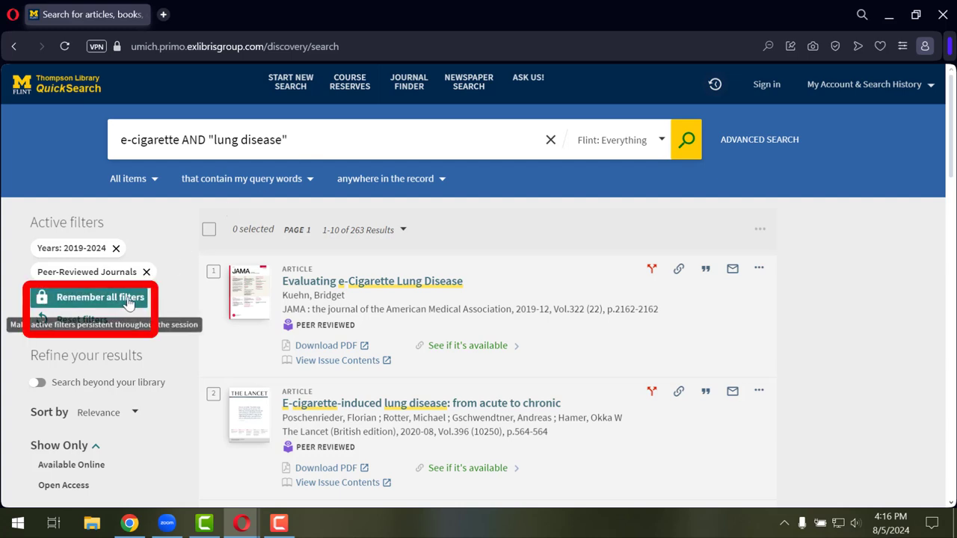
# Use Remember all filters so the Years 2019-2024 and Peer-Reviewed Journals filters persist
pyautogui.click(129, 299)
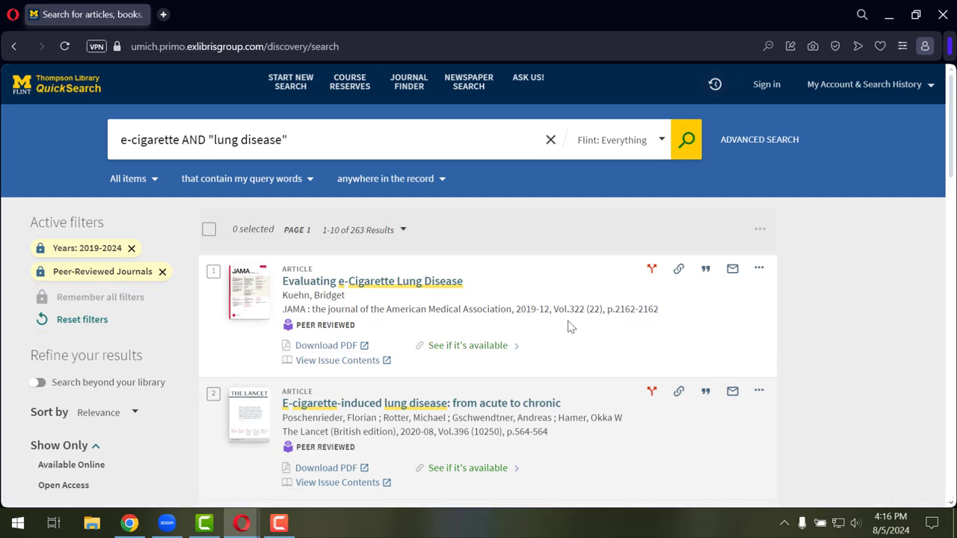
# Open the Download PDF link for the first result, the 2019 JAMA article
pyautogui.scroll(-2, 568, 327)
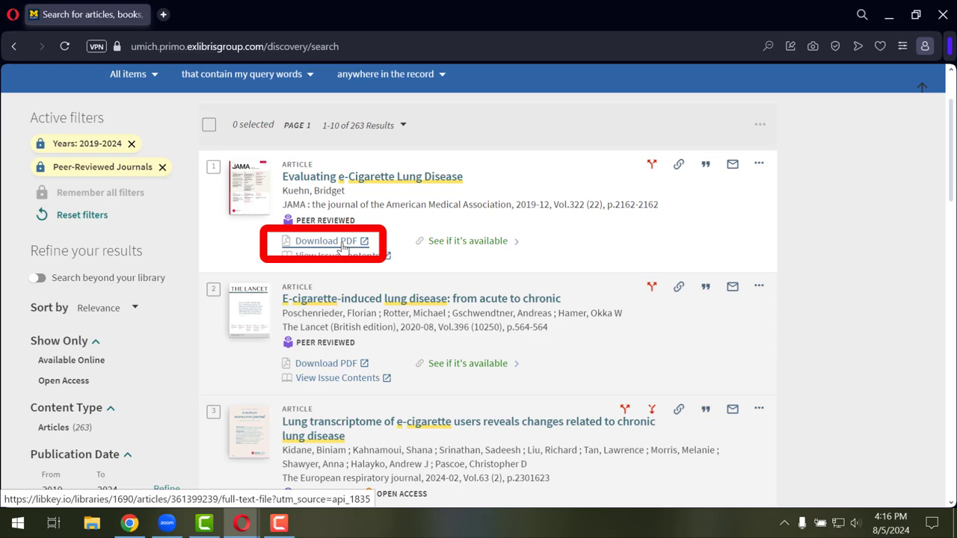
pyautogui.click(343, 248)
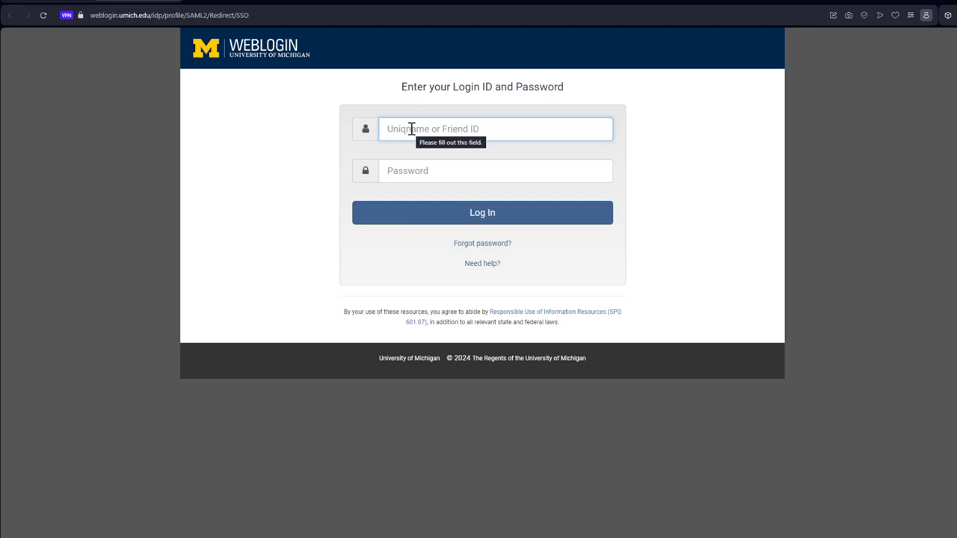
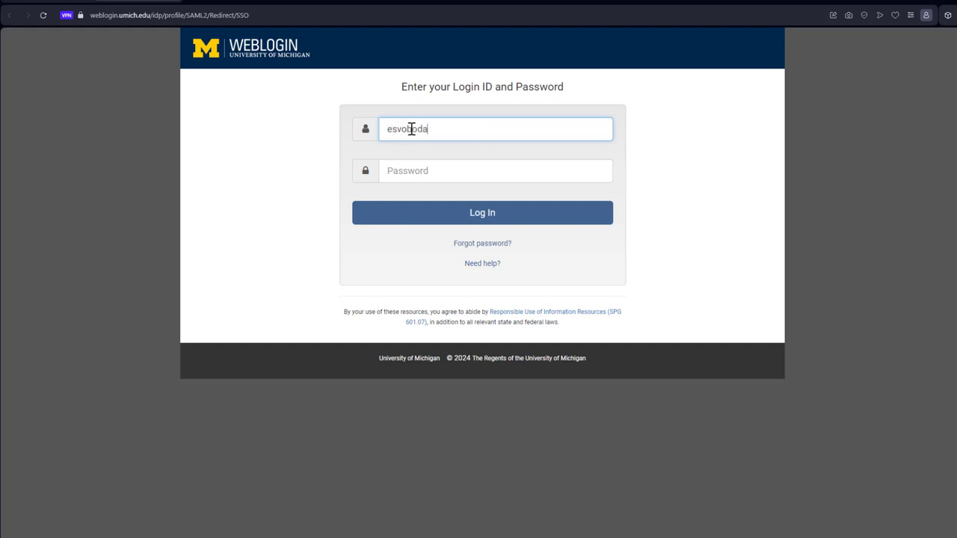
# Log in to UM Weblogin with the university uniqname and password
pyautogui.press('Tab')
pyautogui.write('•••••')
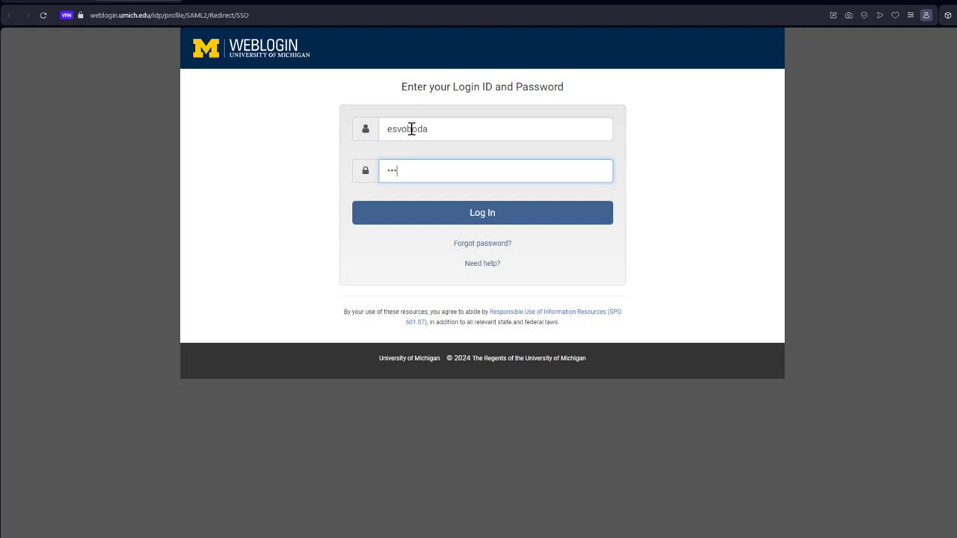
pyautogui.write('••••••••••••')
pyautogui.press('Return')
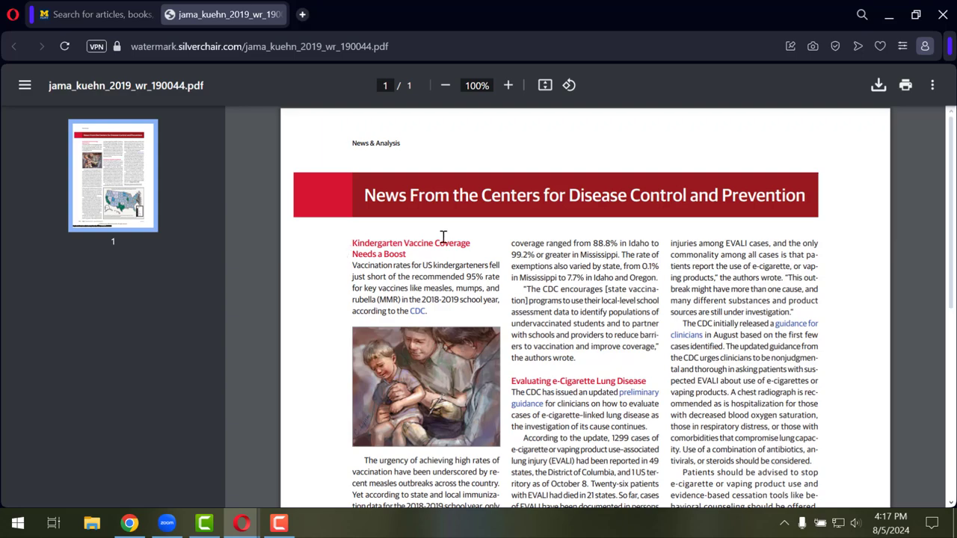
# Scroll the PDF down to the lung injury map, then return to the search results tab
pyautogui.scroll(-2, 551, 232)
pyautogui.scroll(-3, 551, 233)
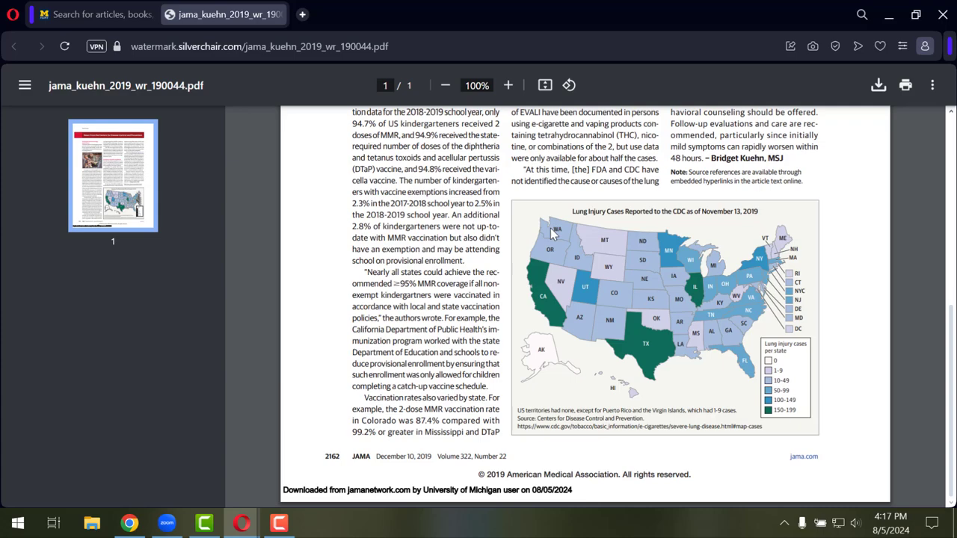
pyautogui.scroll(5, 552, 232)
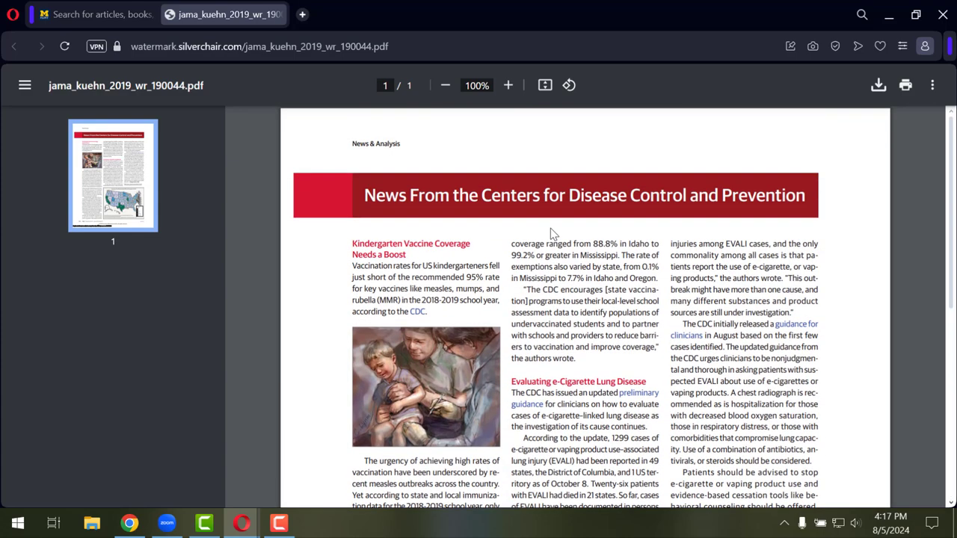
pyautogui.click(105, 14)
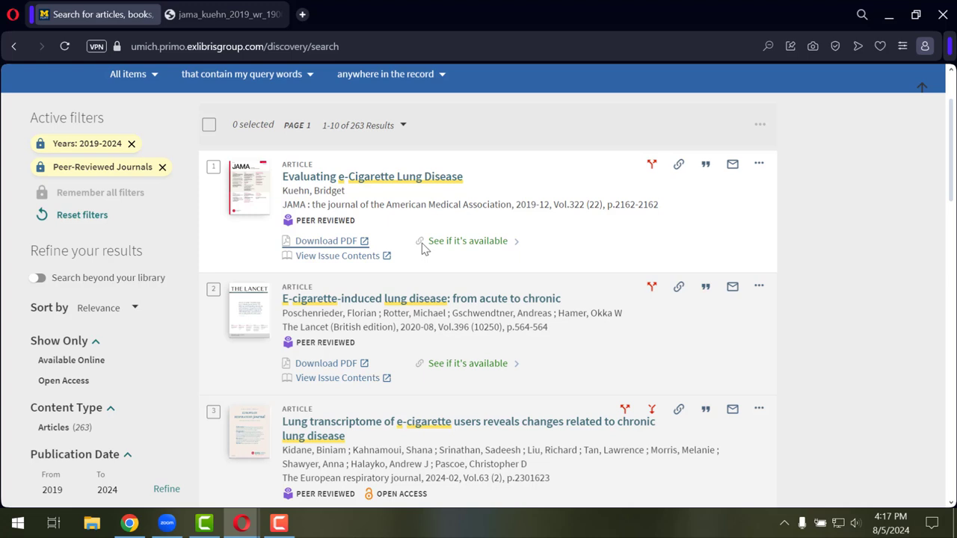
# Check online availability for the second result, the Lancet article
pyautogui.scroll(-1, 460, 269)
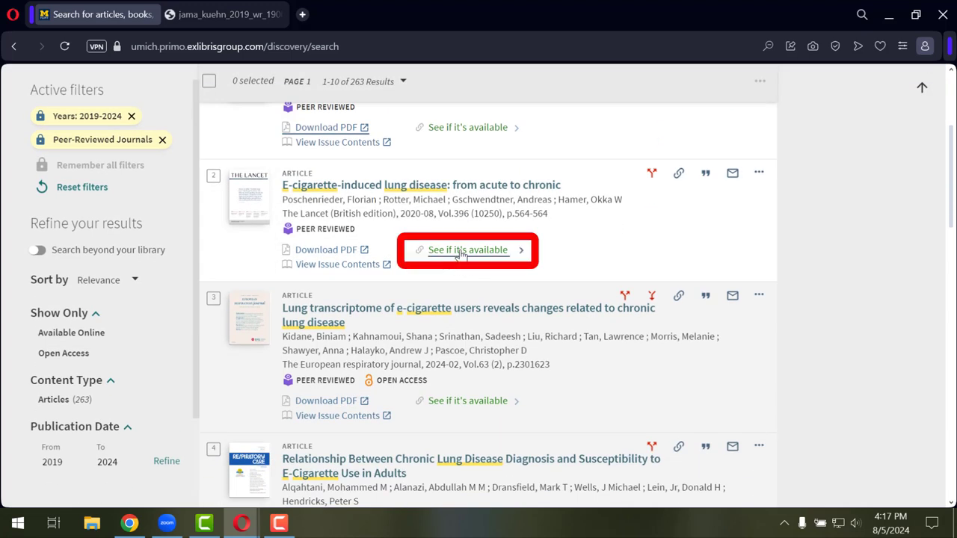
pyautogui.click(461, 254)
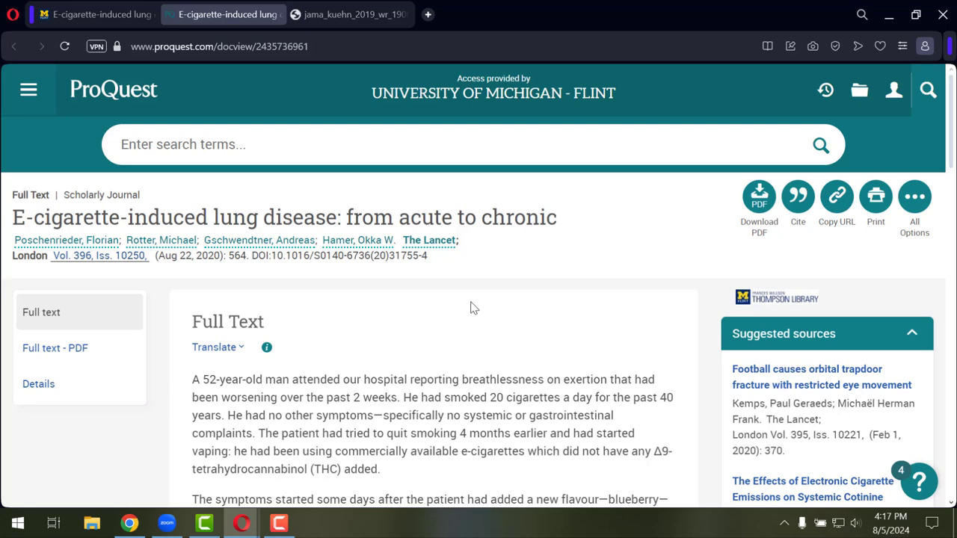
# Scroll through the Lancet article's ProQuest full text and back to the top
pyautogui.scroll(-3, 597, 277)
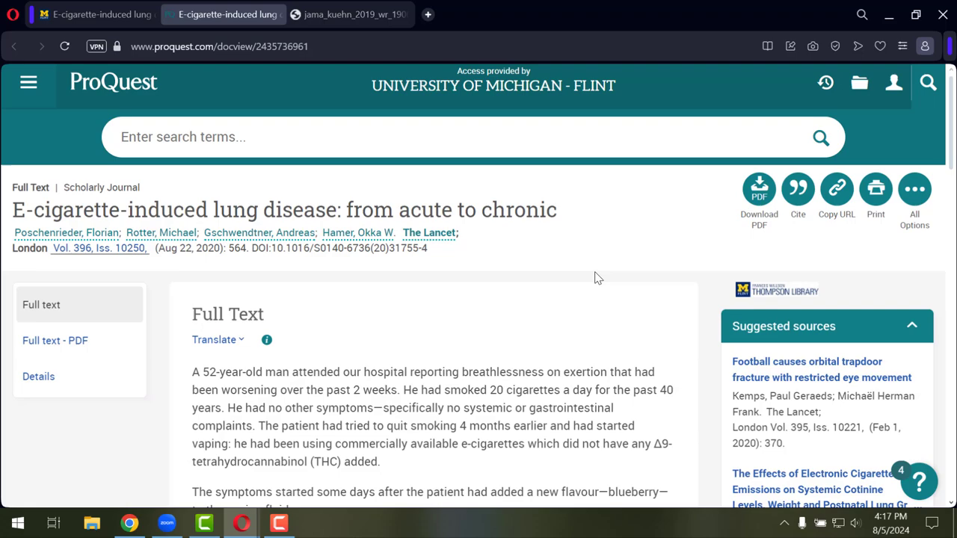
pyautogui.scroll(3, 598, 278)
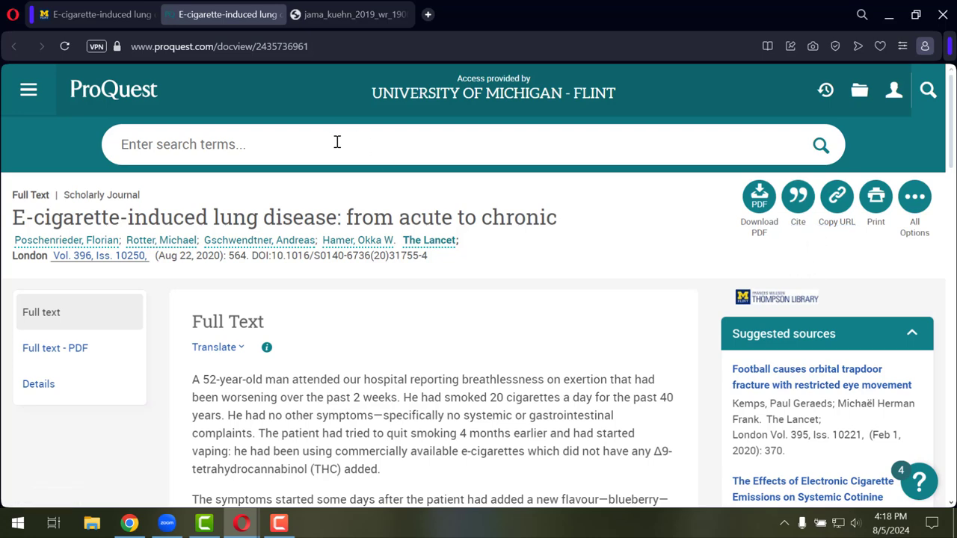
# Close the Lancet article's full record to return to the 263 filtered results, with the JAMA article first
pyautogui.click(113, 21)
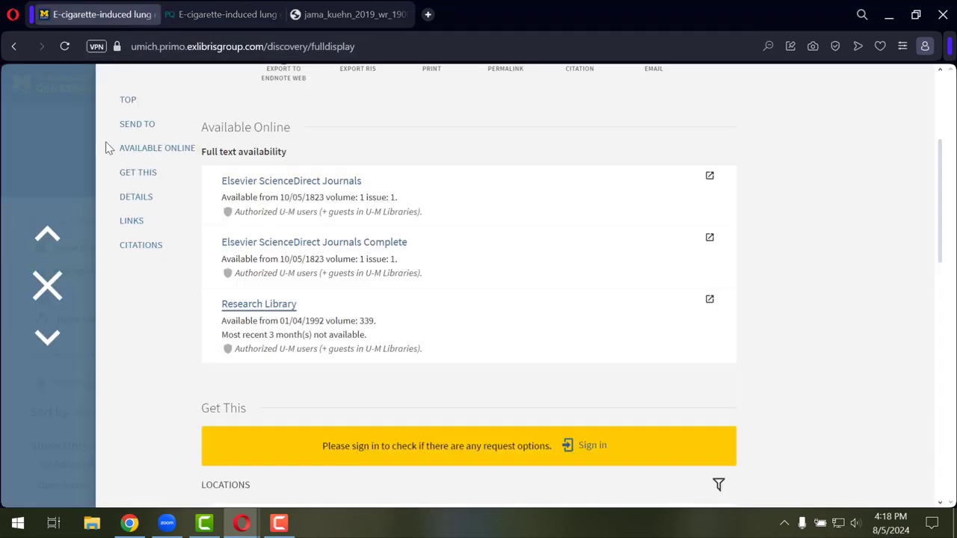
pyautogui.click(58, 275)
pyautogui.scroll(-2, 764, 271)
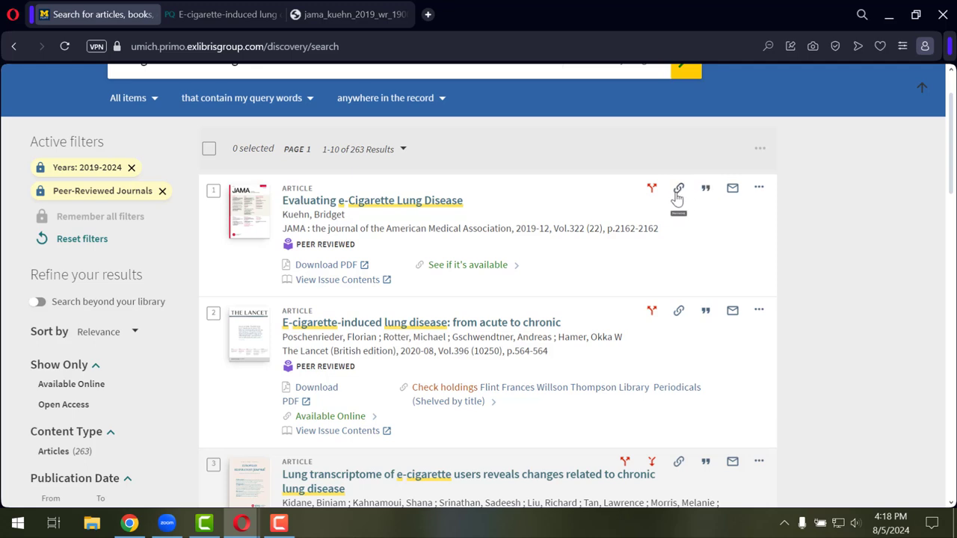
# Show the APA (7th edition) citation for the first result, the JAMA 'Evaluating e-Cigarette Lung Disease' article
pyautogui.click(678, 191)
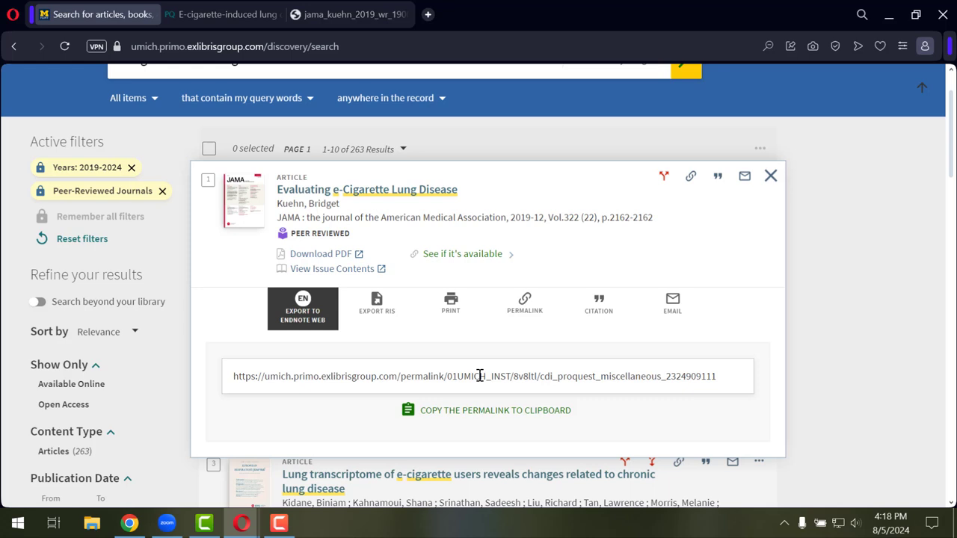
pyautogui.click(645, 320)
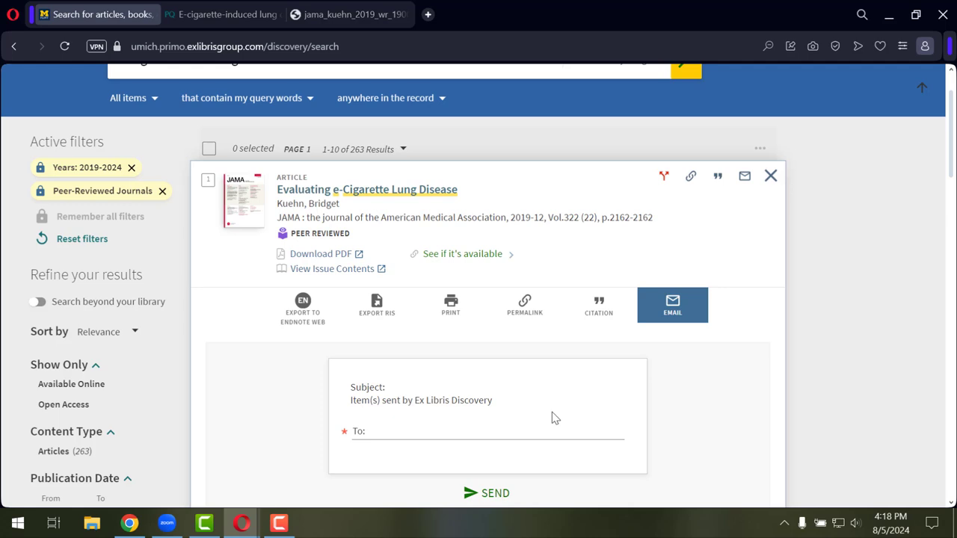
pyautogui.click(602, 320)
pyautogui.scroll(-1, 673, 294)
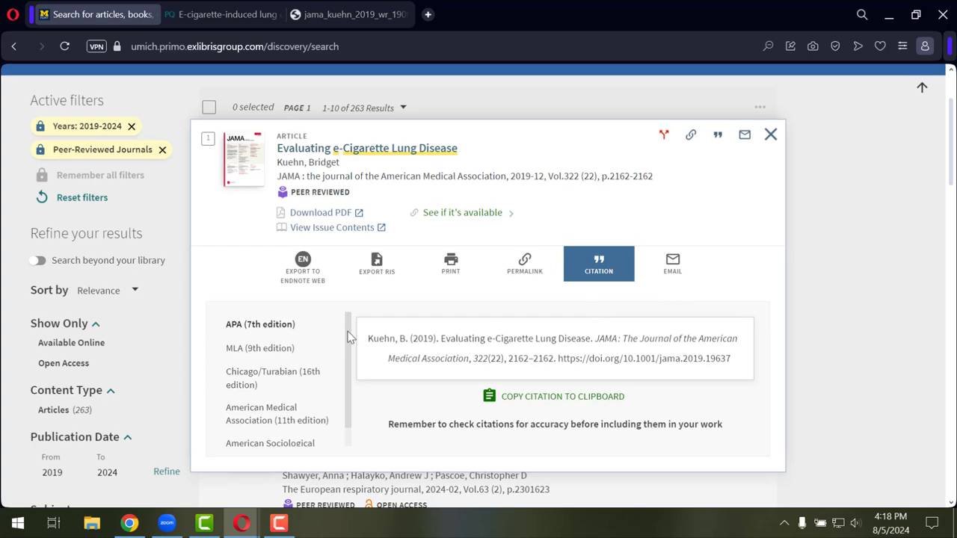
pyautogui.scroll(-1, 349, 336)
pyautogui.scroll(1, 349, 335)
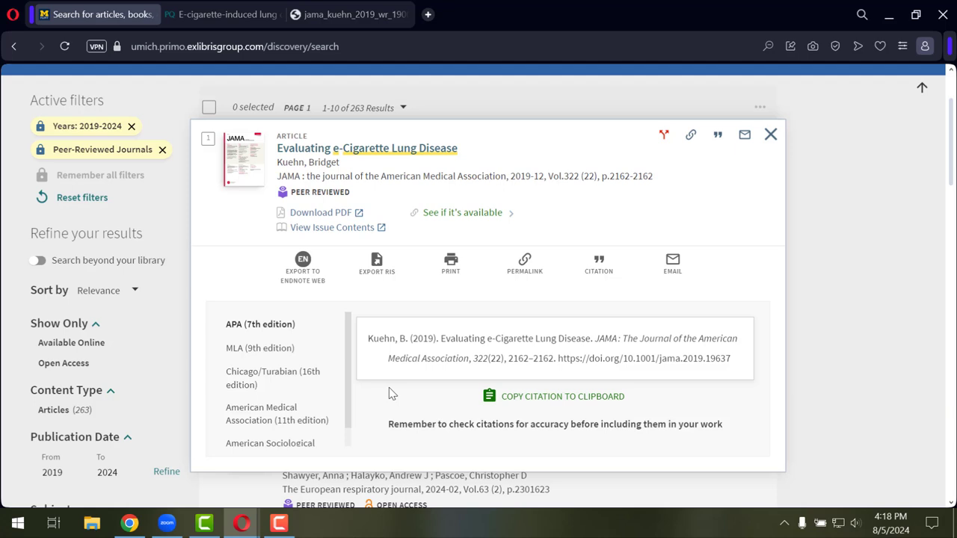
# Close the citation panel, select all ten records to view export options, then clear the selection
pyautogui.click(771, 134)
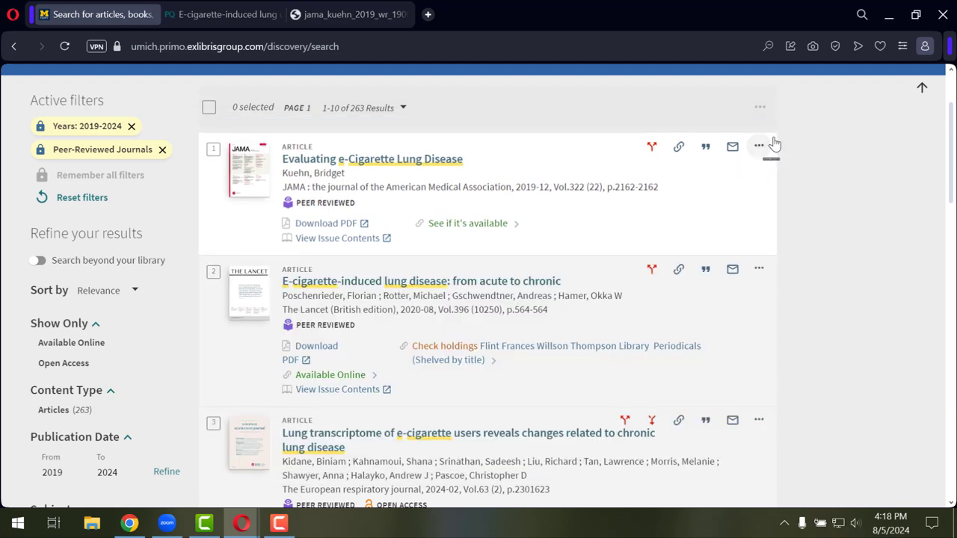
pyautogui.click(208, 109)
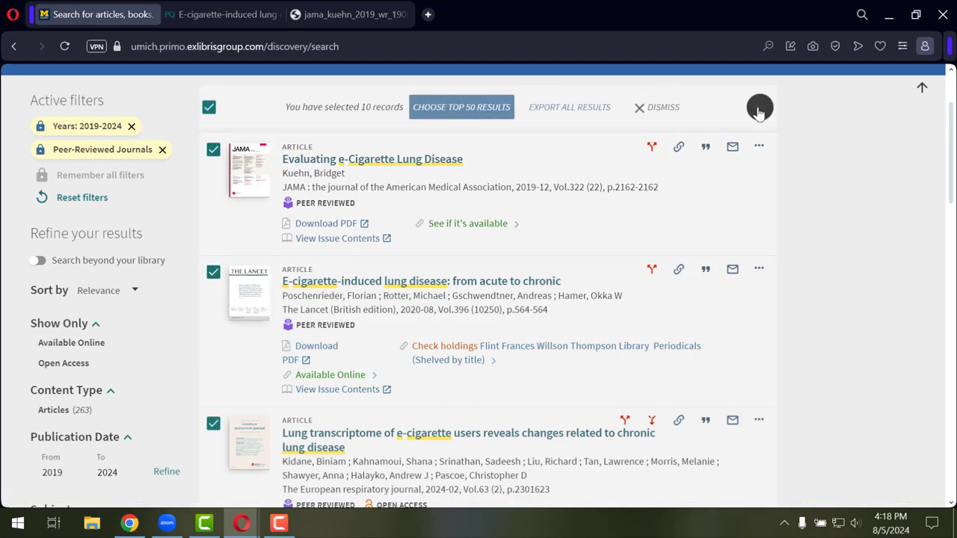
pyautogui.click(760, 108)
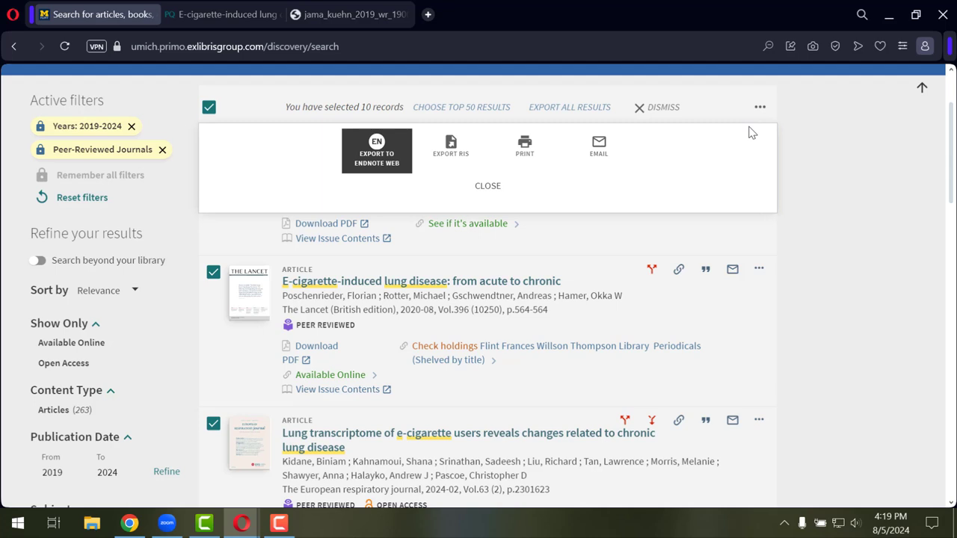
pyautogui.click(212, 109)
pyautogui.scroll(3, 659, 132)
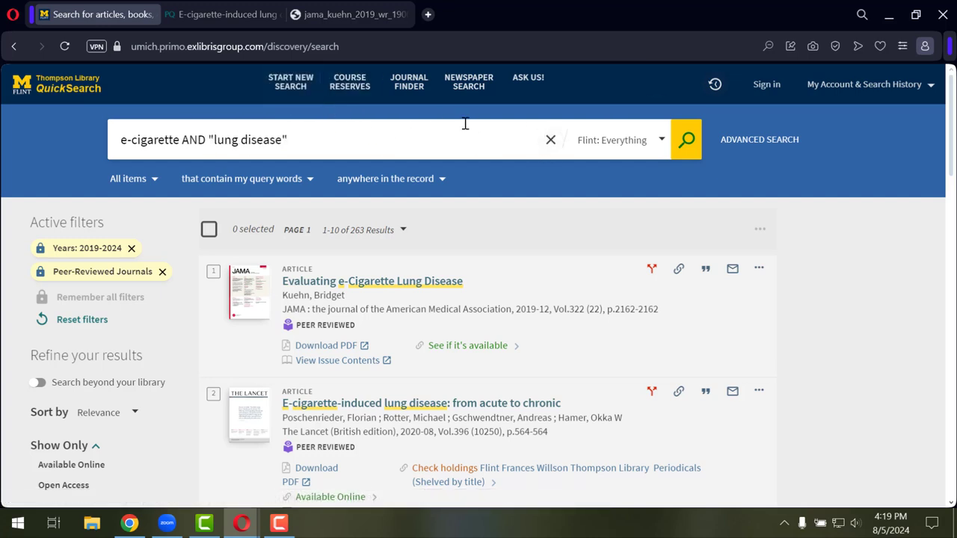
pyautogui.click(528, 99)
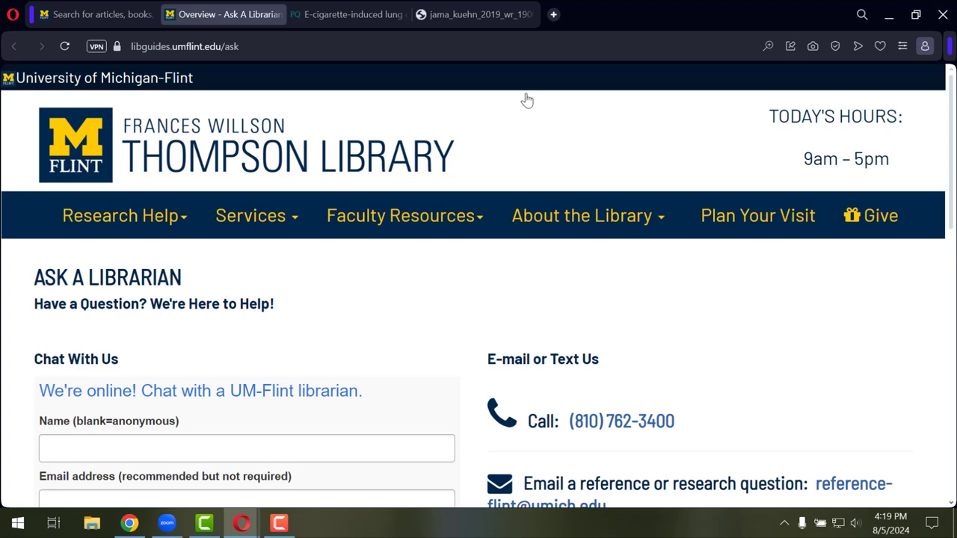
pyautogui.scroll(-1, 410, 304)
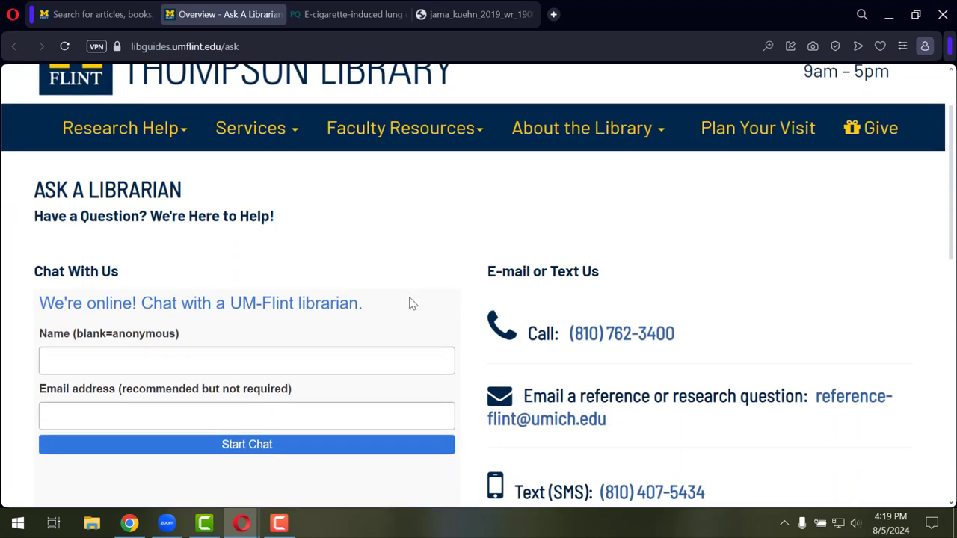
pyautogui.scroll(-1, 410, 304)
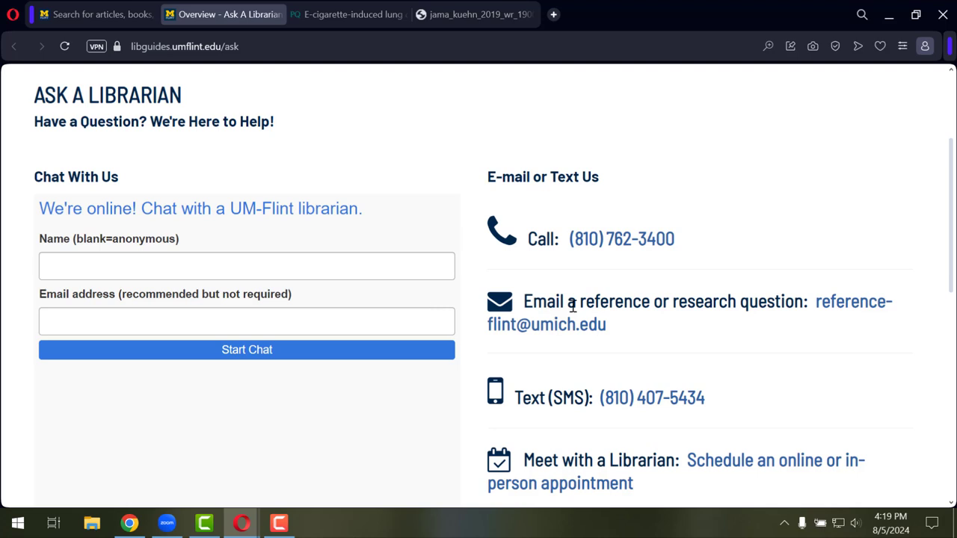
pyautogui.scroll(-1, 679, 318)
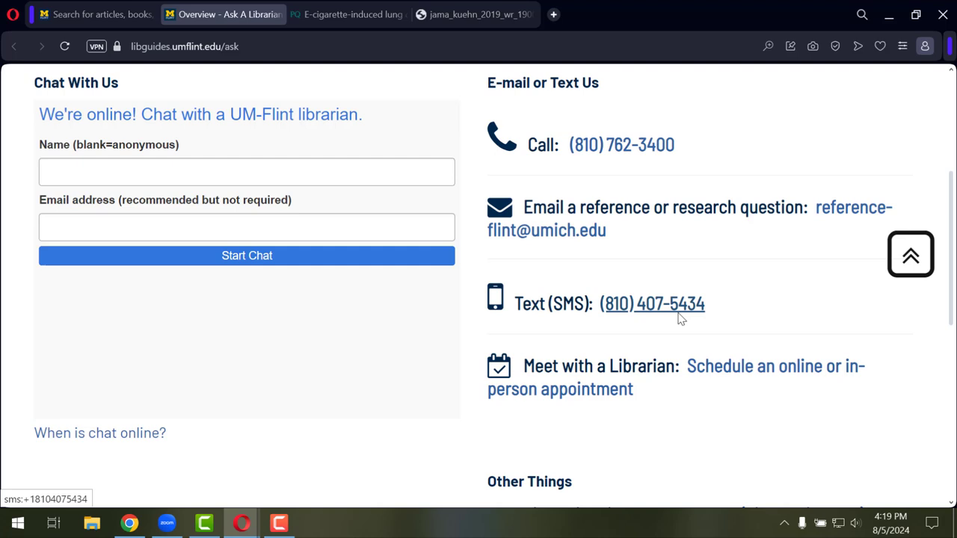